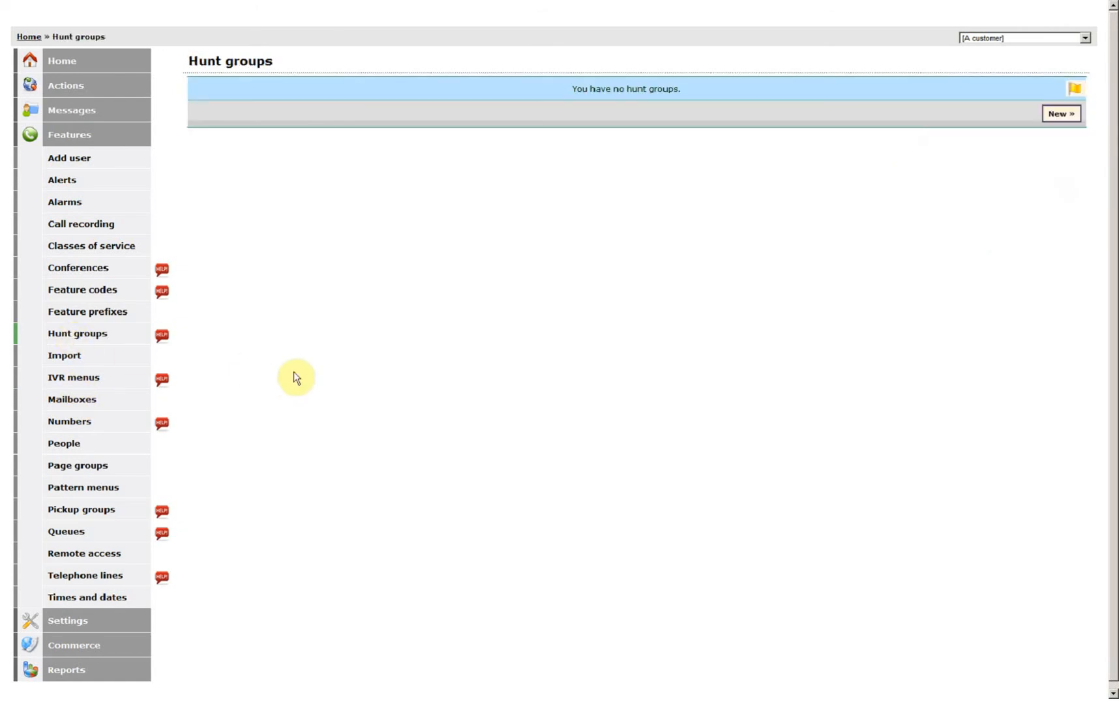
Open a blank New hunt group form from the empty Hunt groups list
{"action": "left_click", "coordinate": [1061, 114]}
Name the hunt group 'Main' and set Ring each level for to 30 seconds
{"action": "left_click", "coordinate": [610, 106]}
{"action": "left_click", "coordinate": [610, 106]}
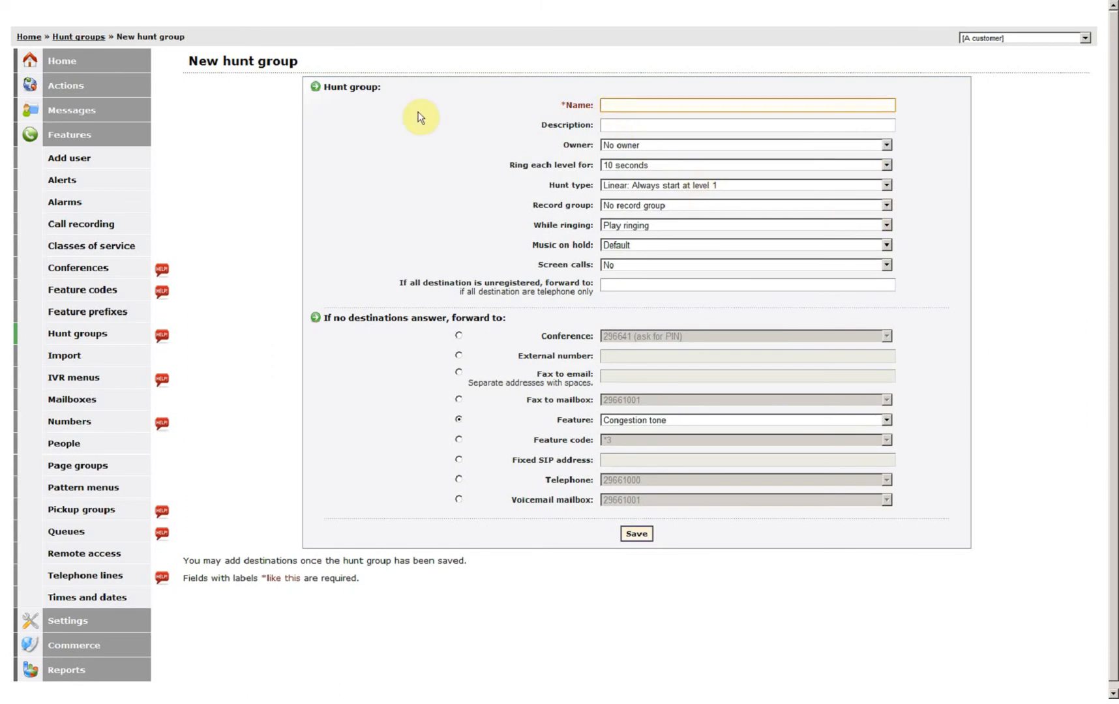
{"action": "type", "text": "Main"}
{"action": "left_click", "coordinate": [388, 153]}
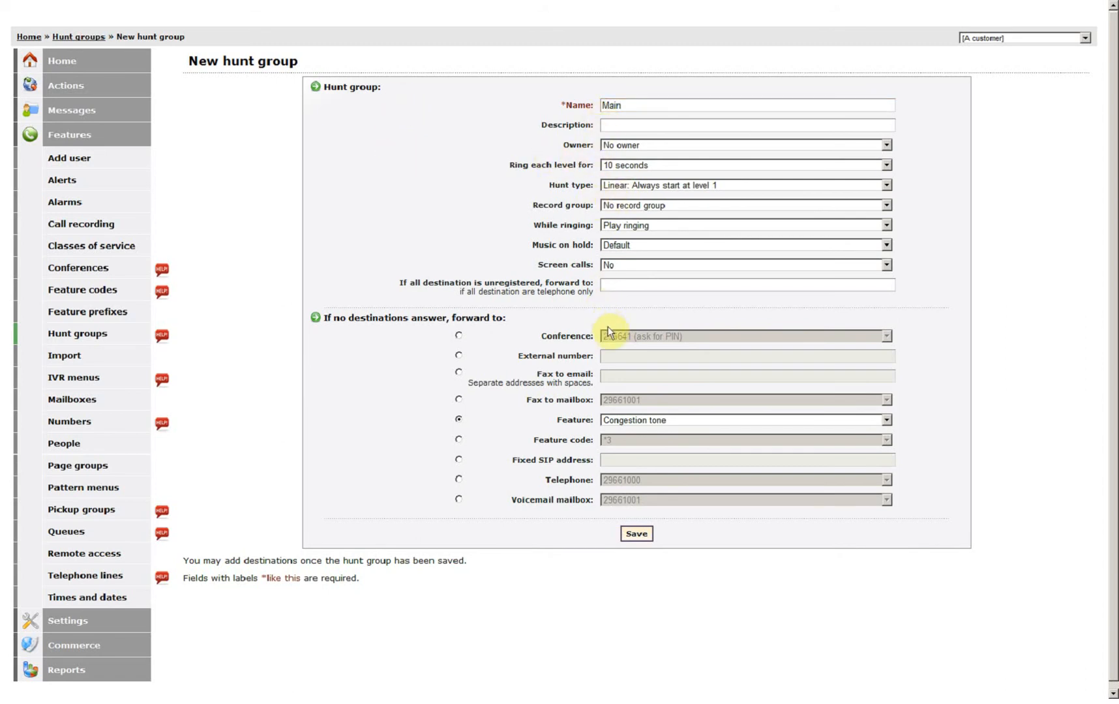
{"action": "left_click", "coordinate": [627, 166]}
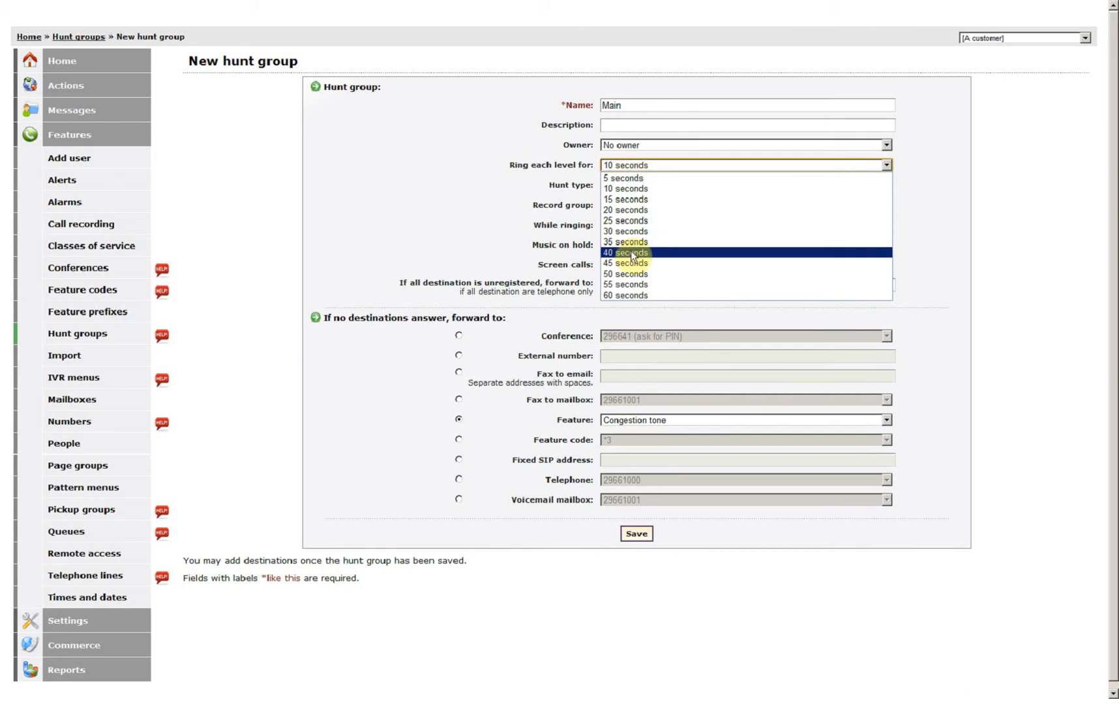
{"action": "left_click", "coordinate": [627, 232]}
{"action": "left_click", "coordinate": [473, 219]}
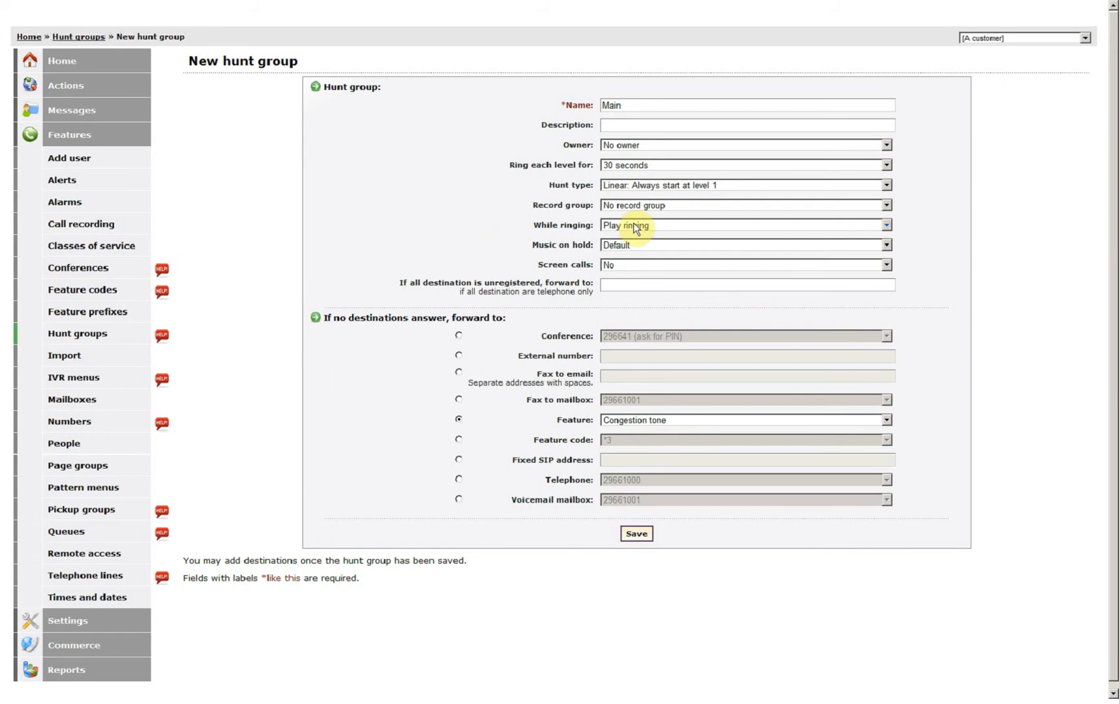
Keep Linear hunting, send unanswered calls to voicemail mailbox 29661001, and save the group
{"action": "left_click", "coordinate": [707, 188]}
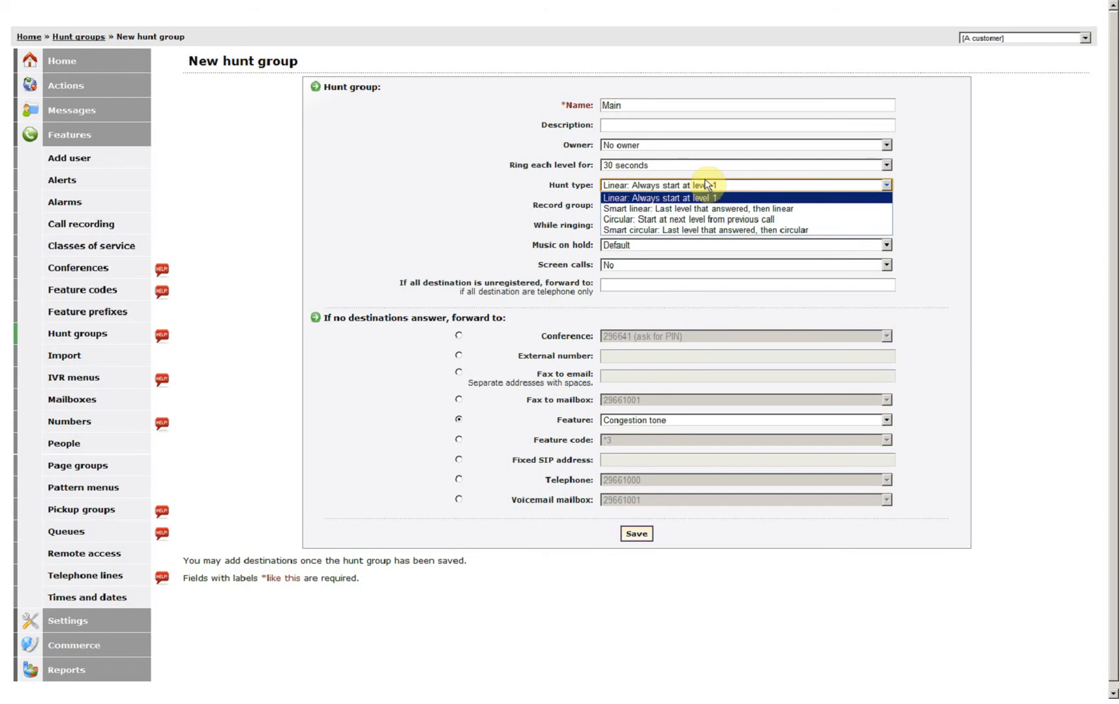
{"action": "left_click", "coordinate": [485, 179]}
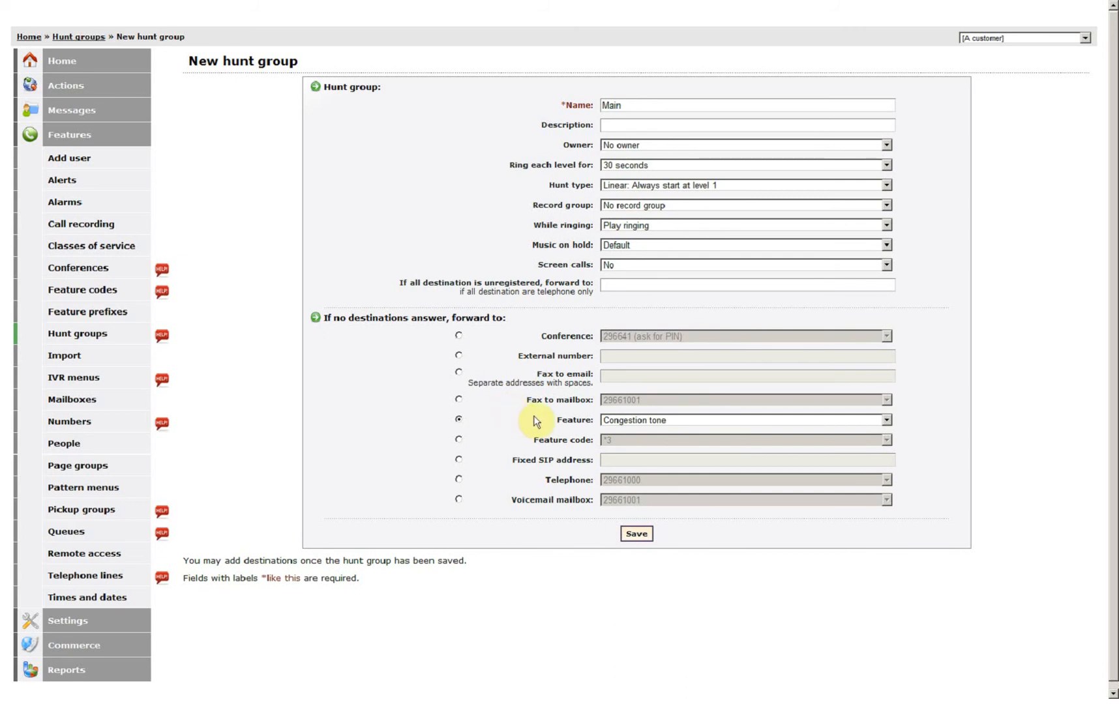
{"action": "left_click", "coordinate": [459, 500]}
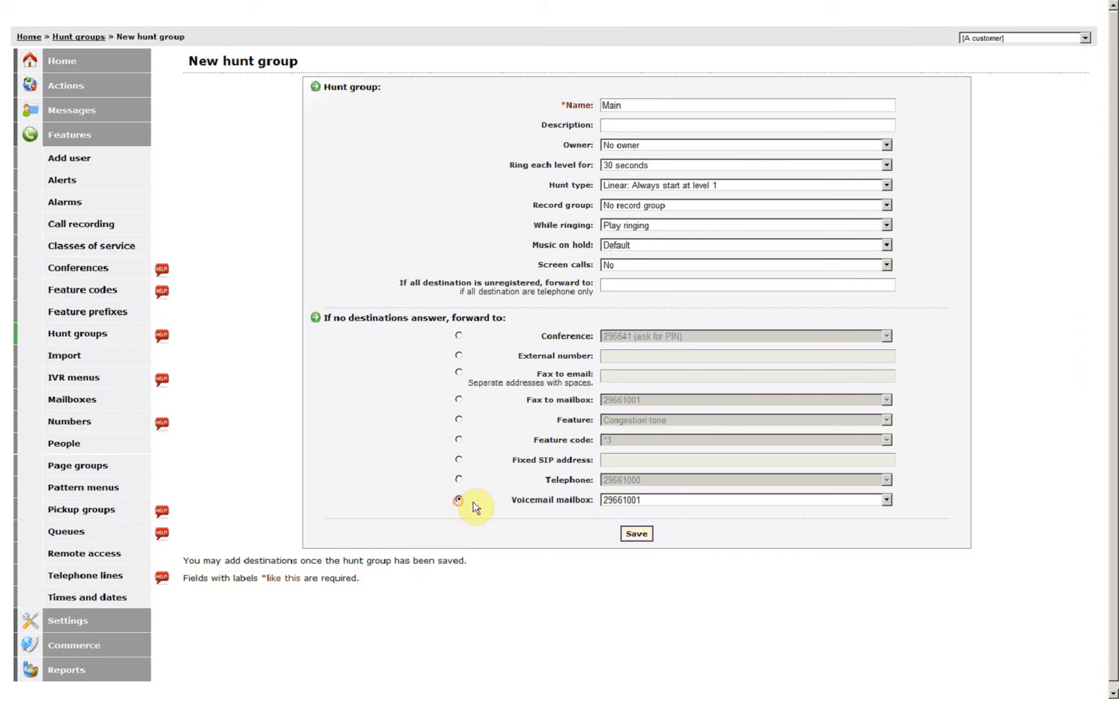
{"action": "left_click", "coordinate": [636, 534]}
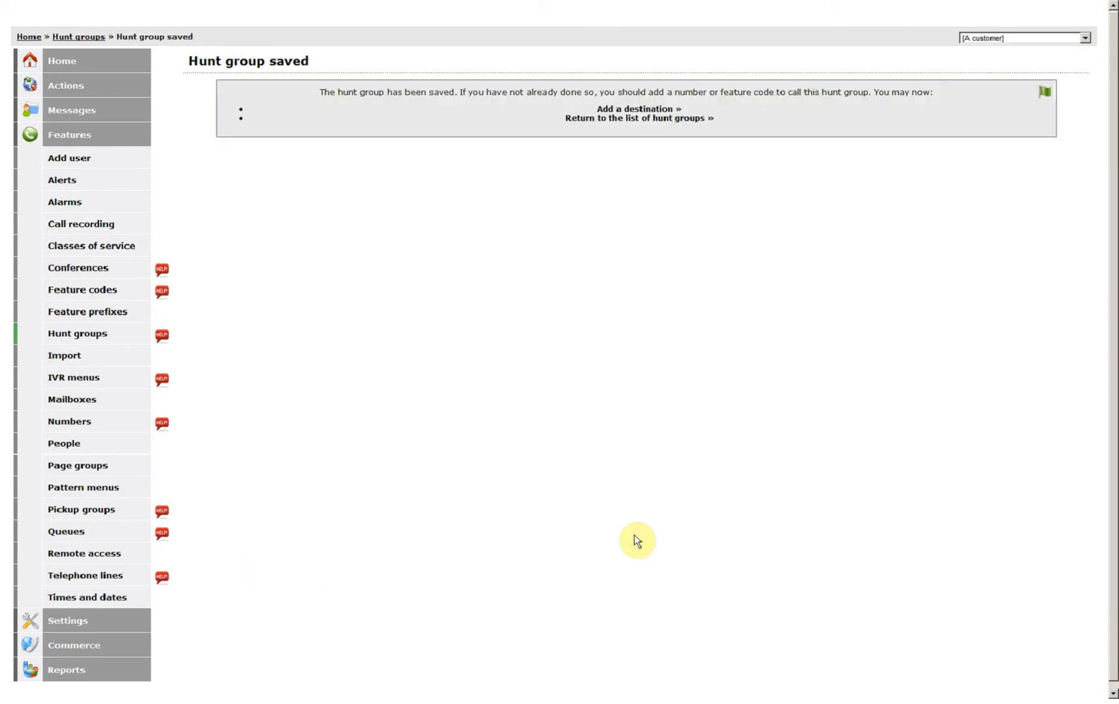
{"action": "left_click", "coordinate": [615, 111]}
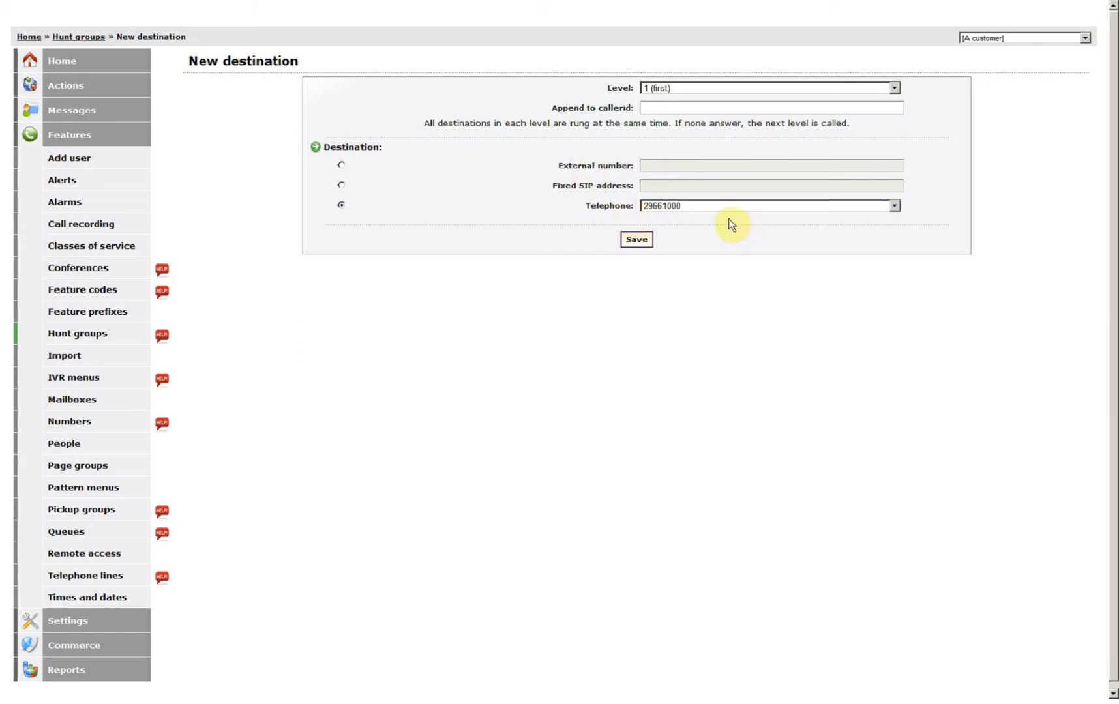
{"action": "left_click", "coordinate": [637, 242]}
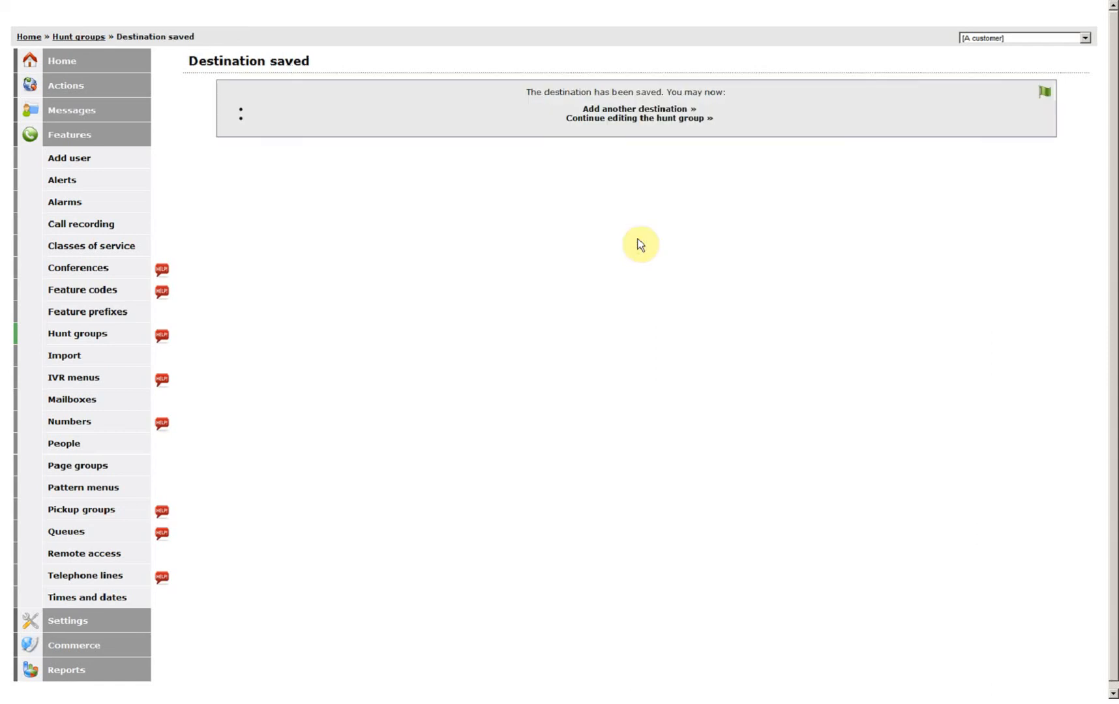
{"action": "left_click", "coordinate": [627, 110]}
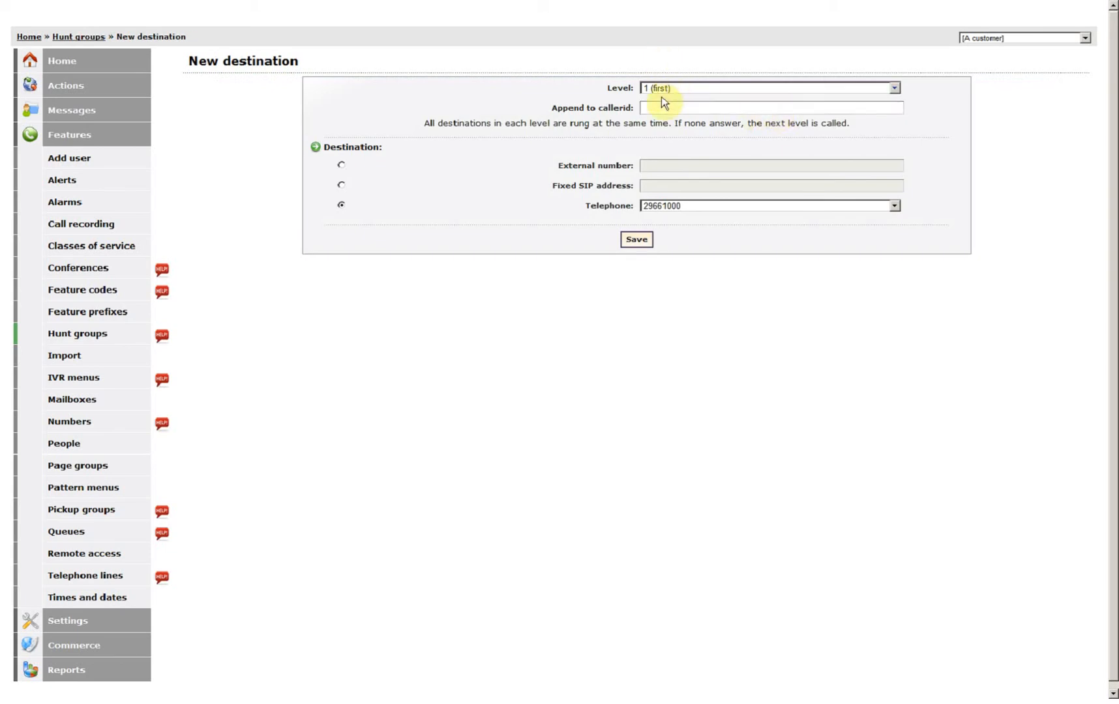
{"action": "left_click", "coordinate": [695, 206]}
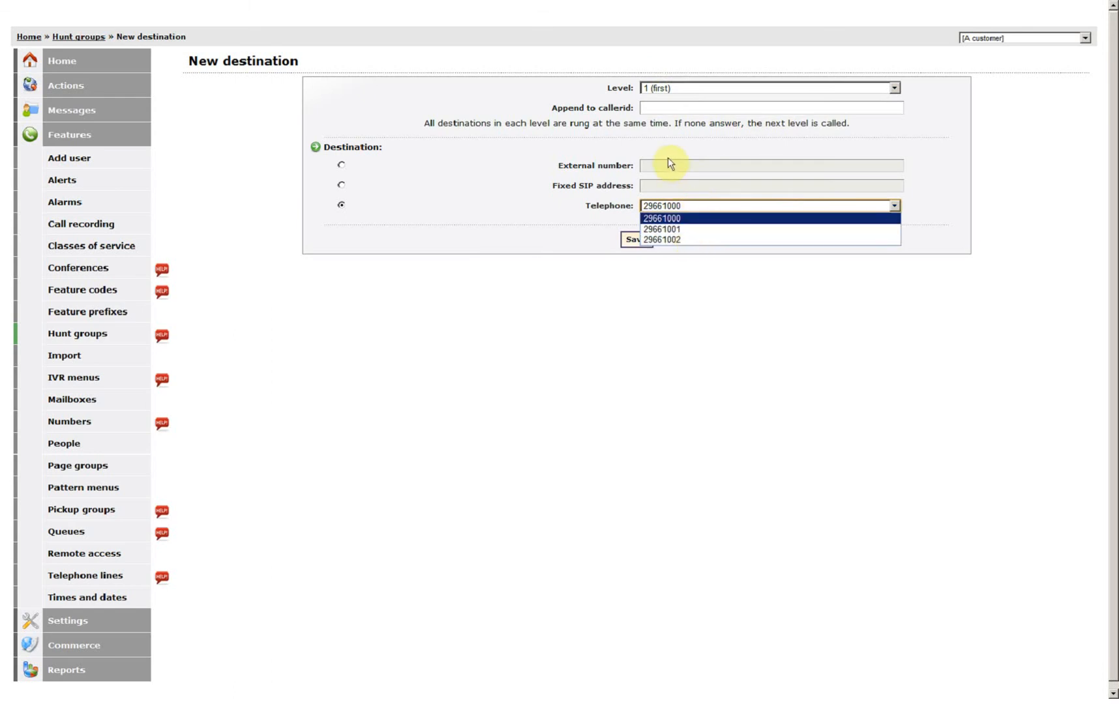
{"action": "left_click", "coordinate": [680, 229]}
{"action": "left_click", "coordinate": [662, 88]}
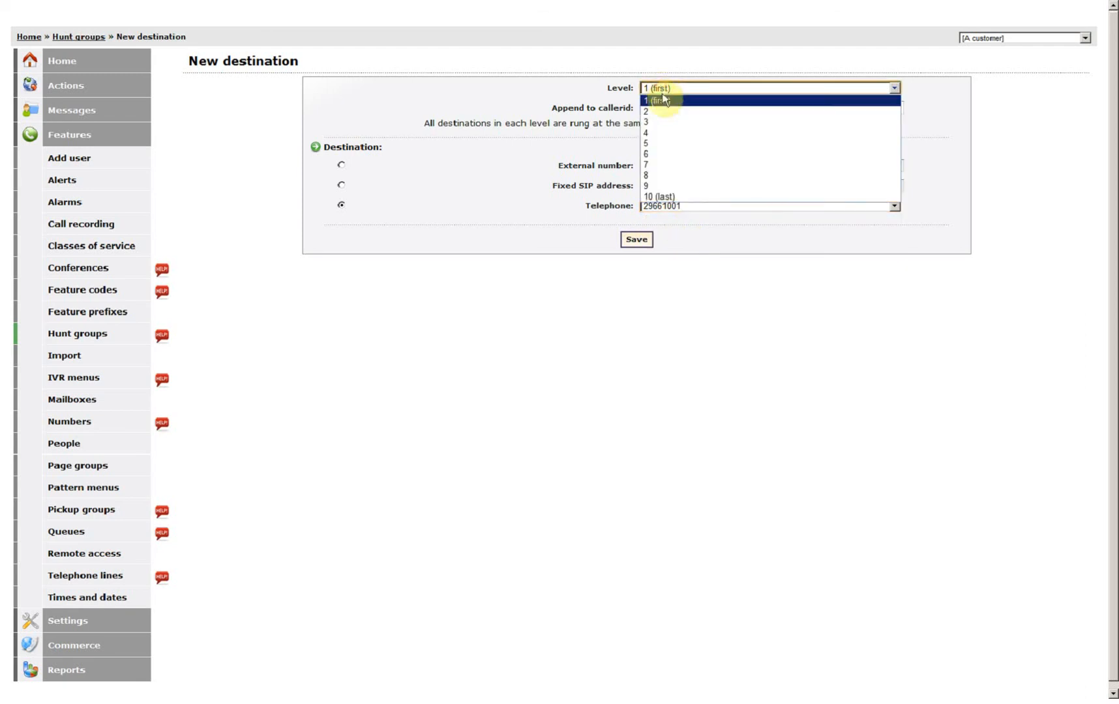
{"action": "left_click", "coordinate": [664, 112]}
{"action": "left_click", "coordinate": [635, 240]}
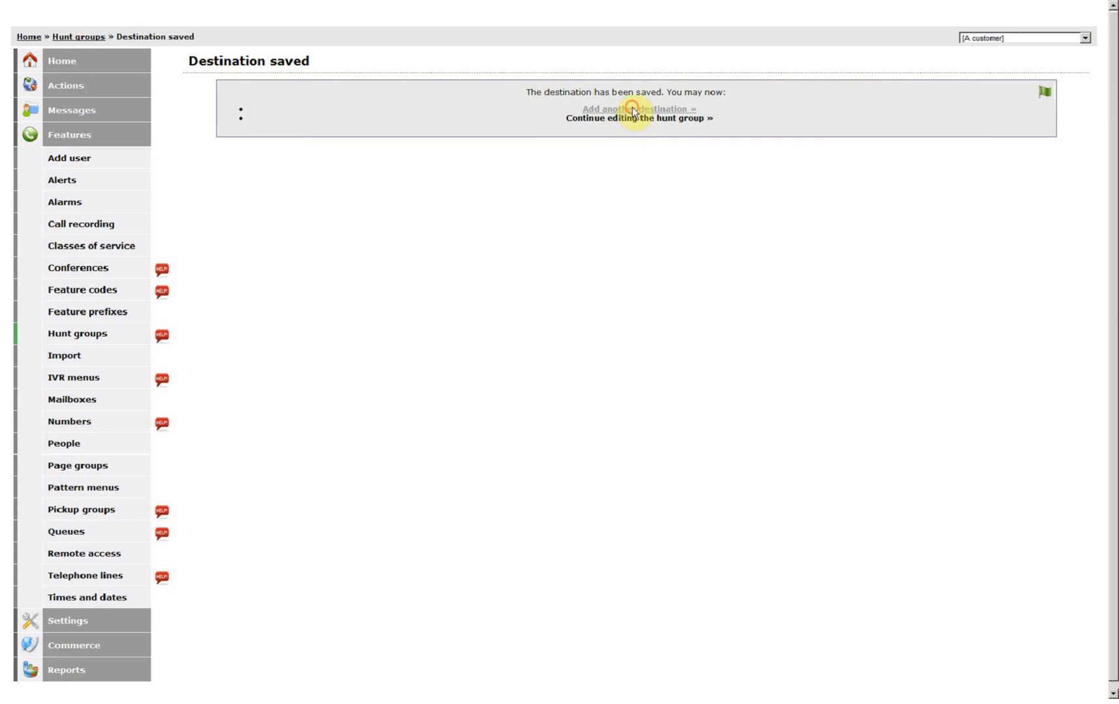
{"action": "left_click", "coordinate": [652, 109]}
{"action": "left_click", "coordinate": [662, 88]}
{"action": "left_click", "coordinate": [664, 107]}
{"action": "left_click", "coordinate": [664, 206]}
{"action": "left_click", "coordinate": [665, 239]}
{"action": "left_click", "coordinate": [635, 240]}
Return to Main's edit page, review its destinations, and open another New destination form
{"action": "left_click", "coordinate": [610, 119]}
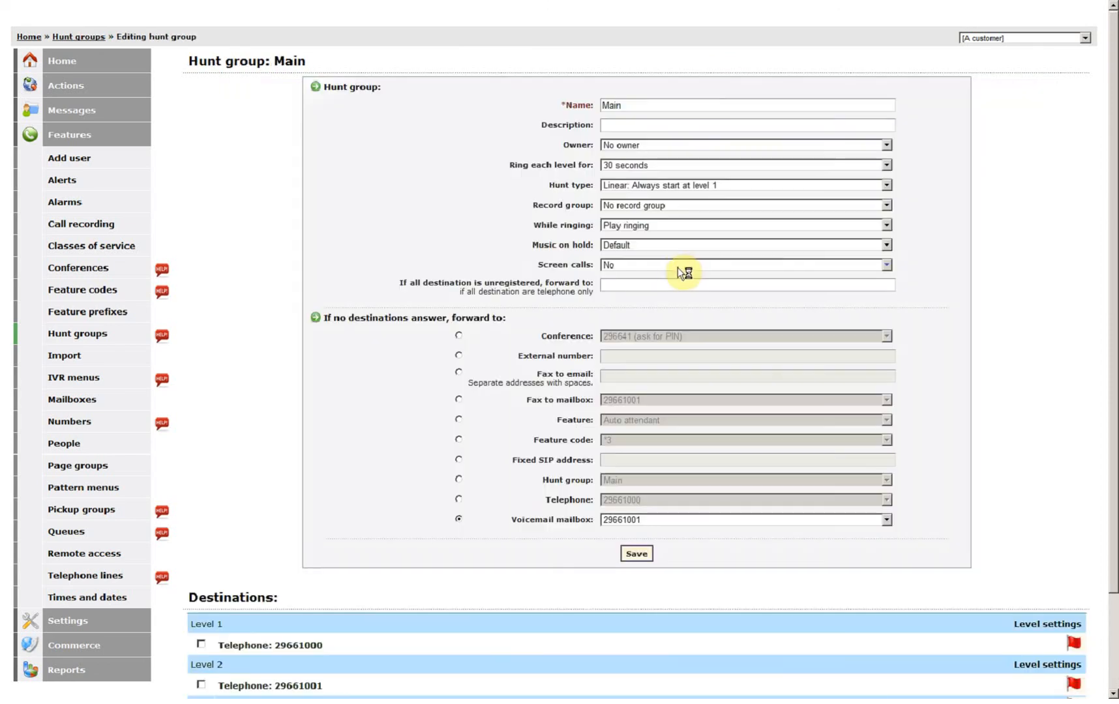
{"action": "scroll", "coordinate": [678, 266], "scroll_direction": "down", "scroll_amount": 3}
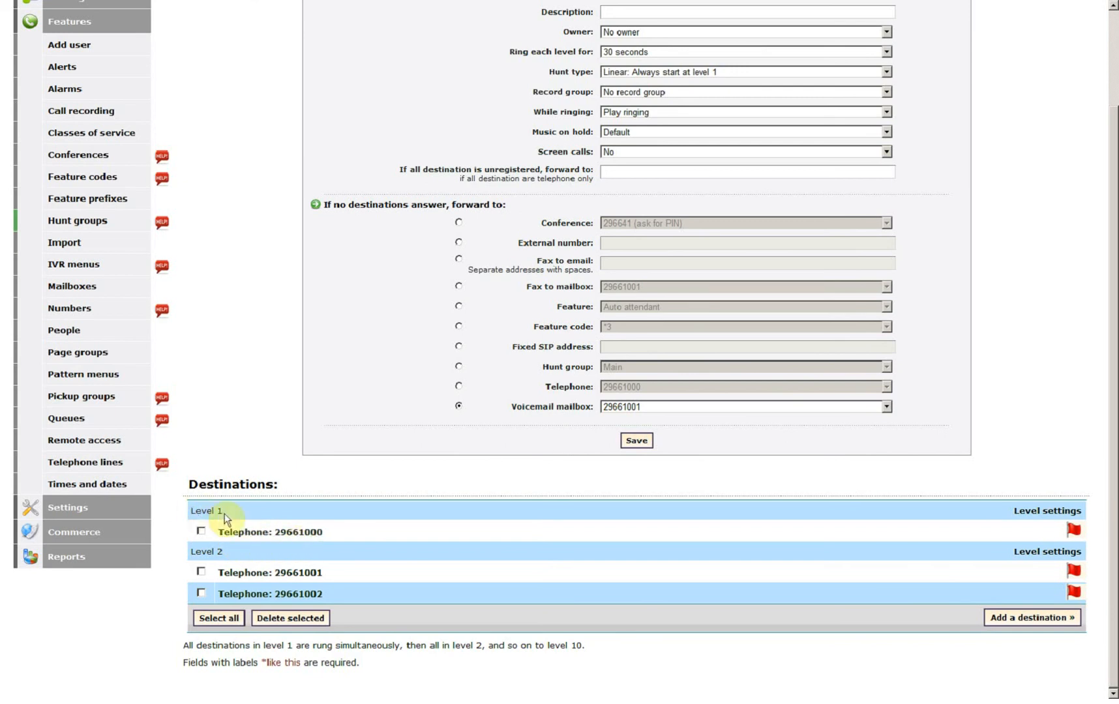
{"action": "scroll", "coordinate": [658, 241], "scroll_direction": "up", "scroll_amount": 3}
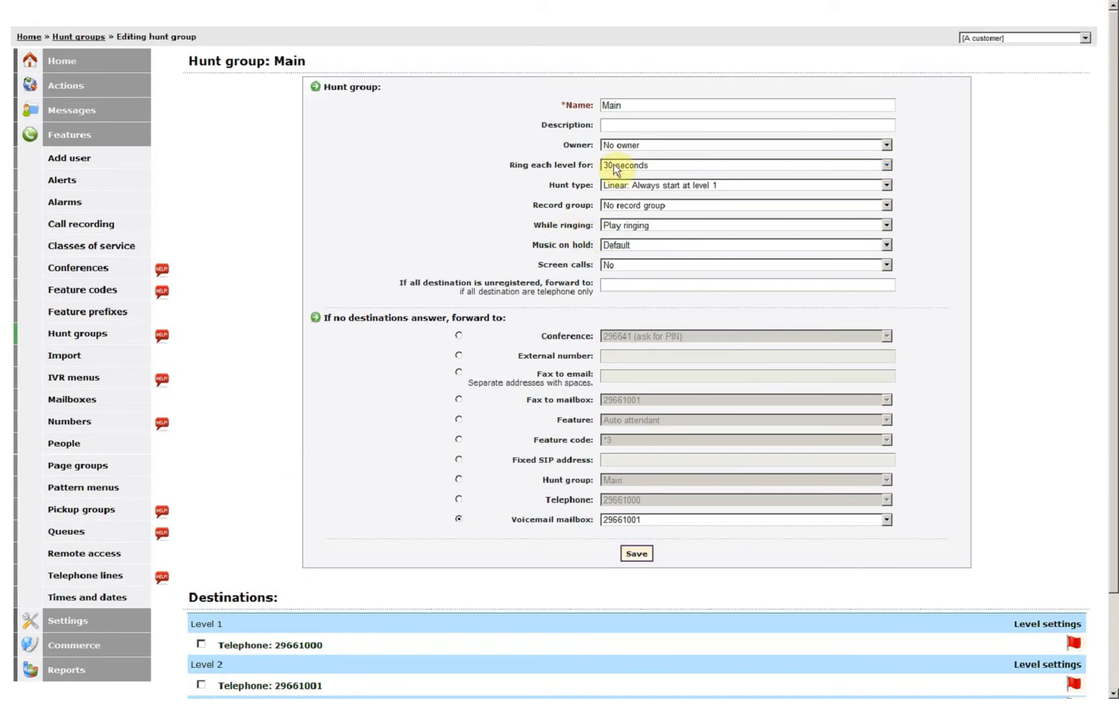
{"action": "scroll", "coordinate": [521, 274], "scroll_direction": "down", "scroll_amount": 3}
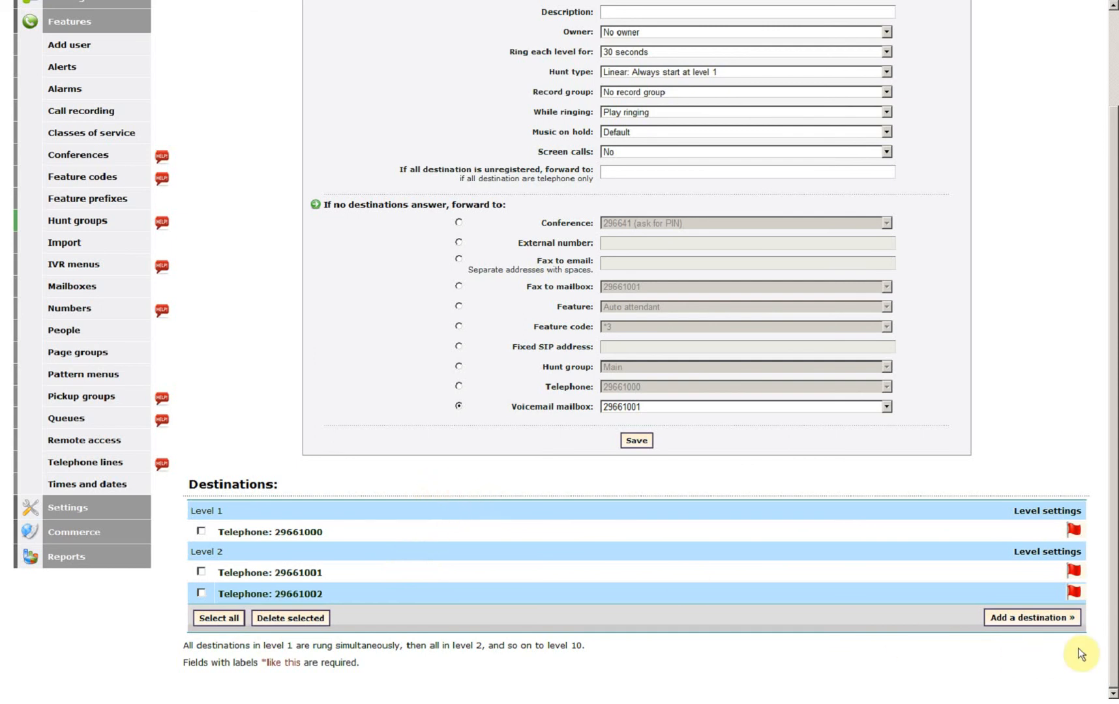
{"action": "left_click", "coordinate": [1026, 625]}
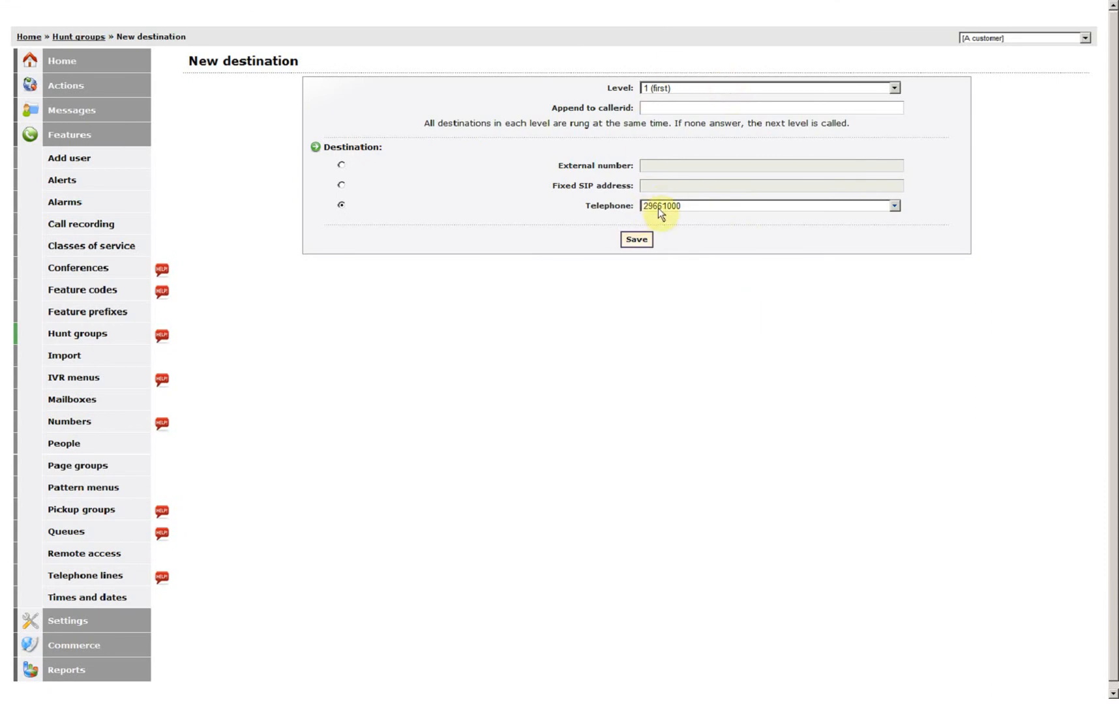
{"action": "left_click", "coordinate": [660, 90]}
{"action": "left_click", "coordinate": [655, 108]}
{"action": "left_click", "coordinate": [638, 240]}
{"action": "left_click", "coordinate": [623, 118]}
{"action": "scroll", "coordinate": [613, 300], "scroll_direction": "down", "scroll_amount": 3}
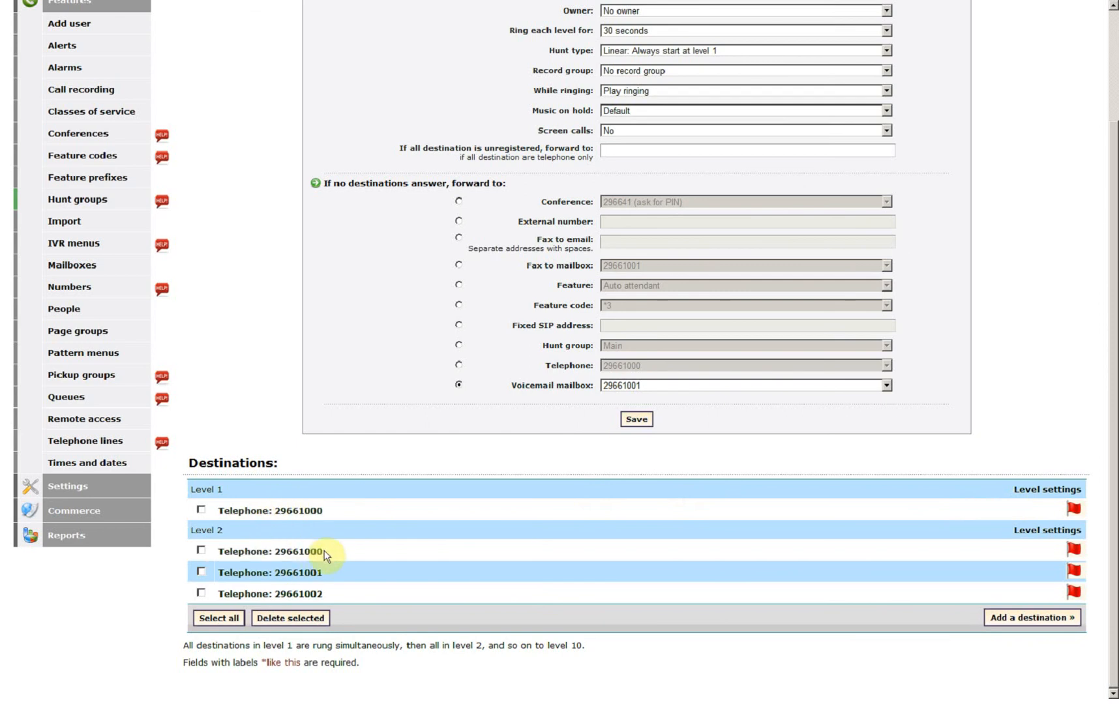
{"action": "scroll", "coordinate": [459, 435], "scroll_direction": "up", "scroll_amount": 2}
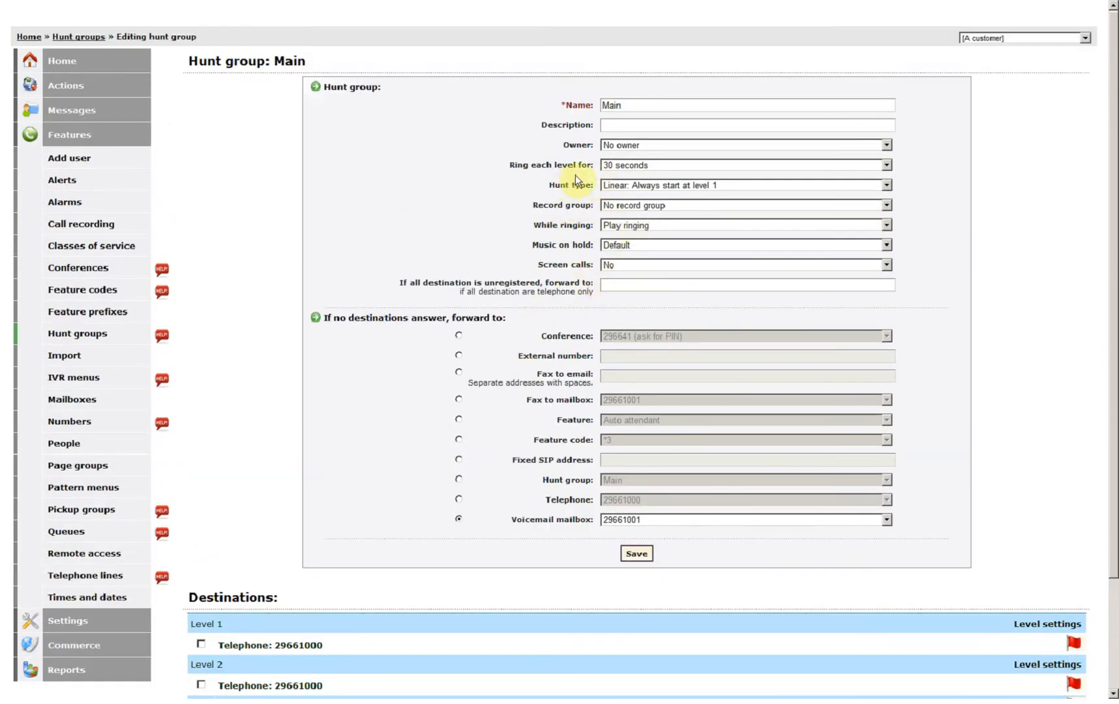
{"action": "scroll", "coordinate": [806, 336], "scroll_direction": "down", "scroll_amount": 3}
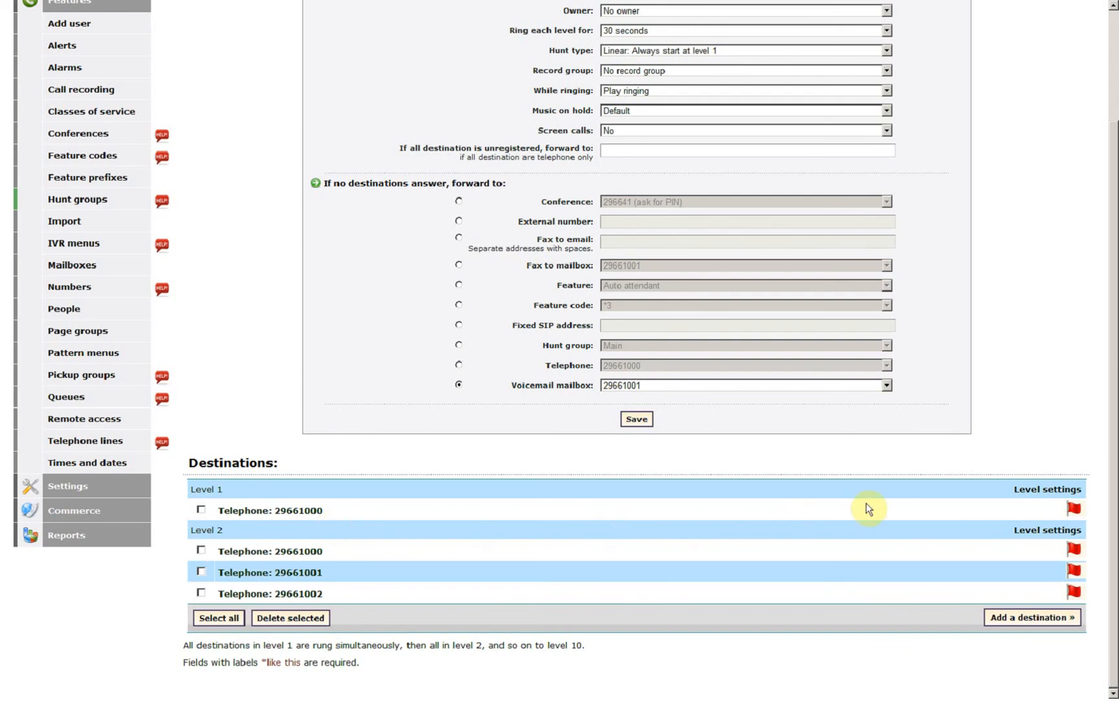
Set level 1 to ring for 15 seconds with default ringing behaviour, and save
{"action": "left_click", "coordinate": [1043, 494]}
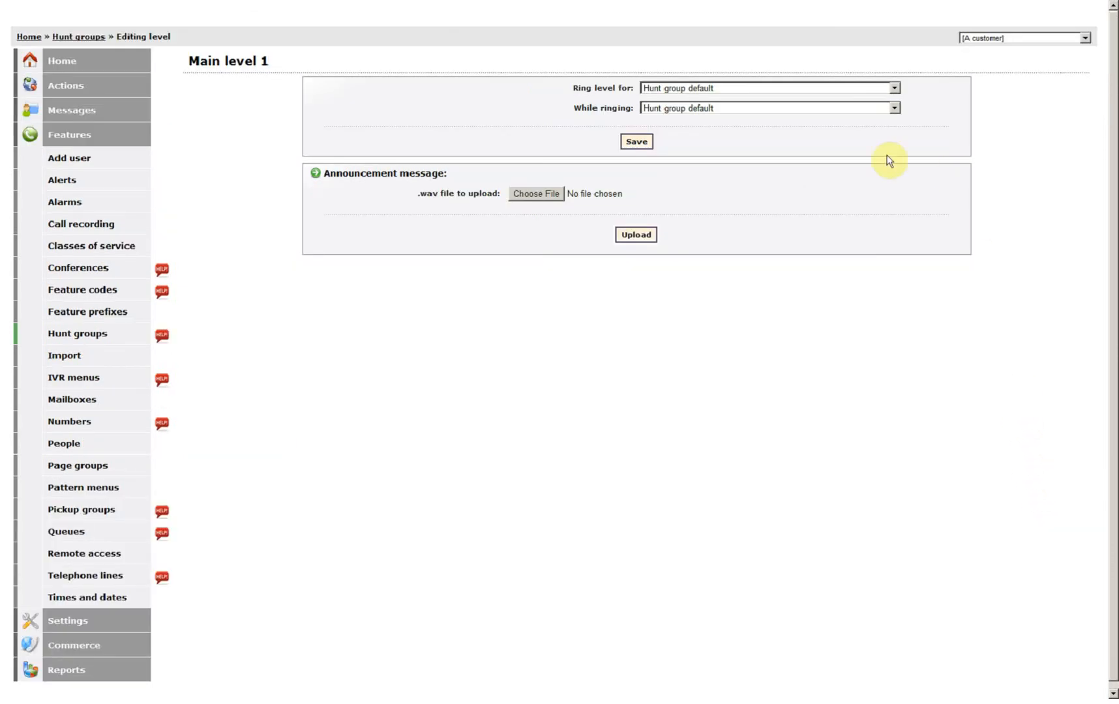
{"action": "left_click", "coordinate": [702, 89]}
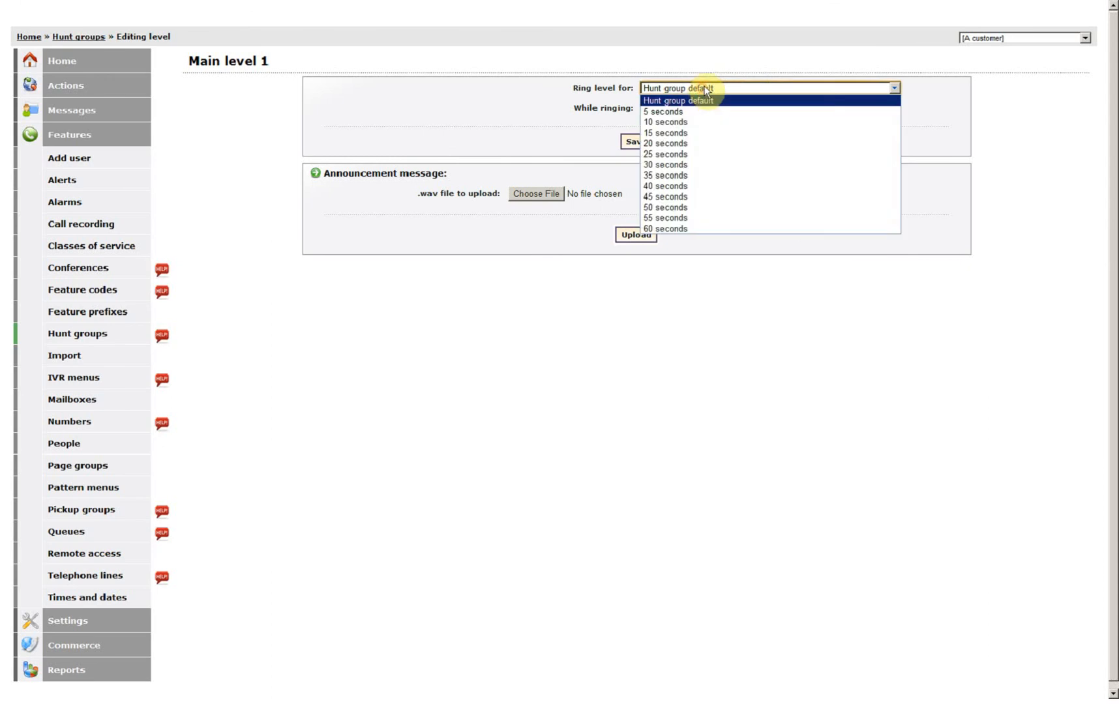
{"action": "left_click", "coordinate": [697, 132]}
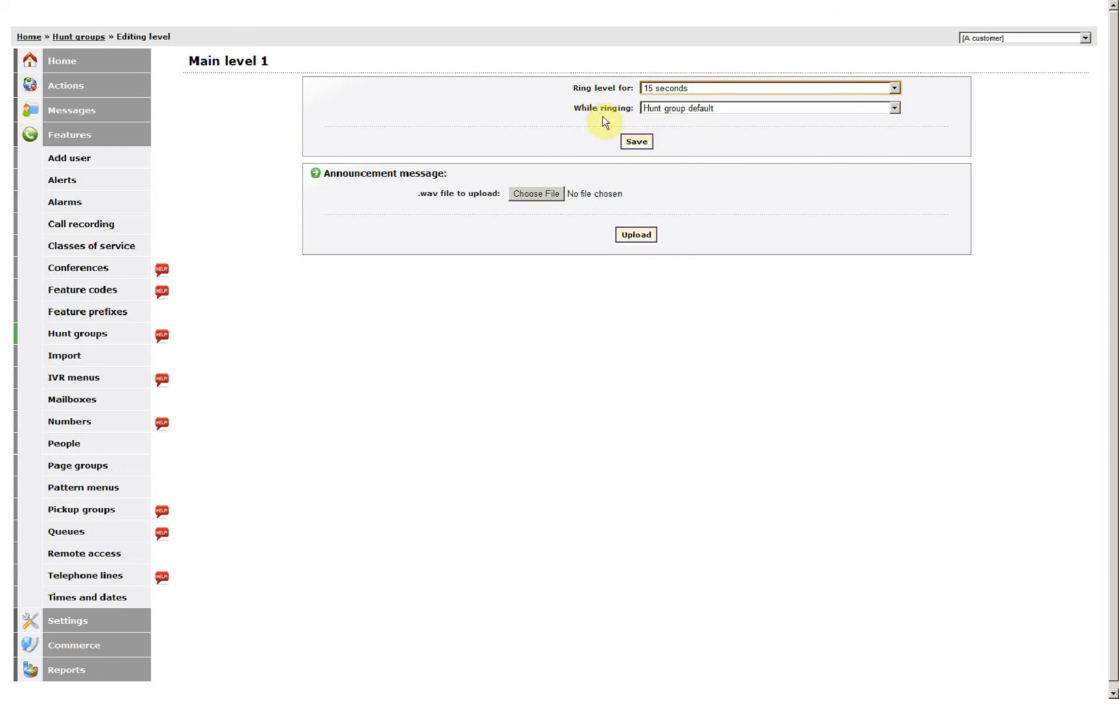
{"action": "left_click", "coordinate": [674, 109]}
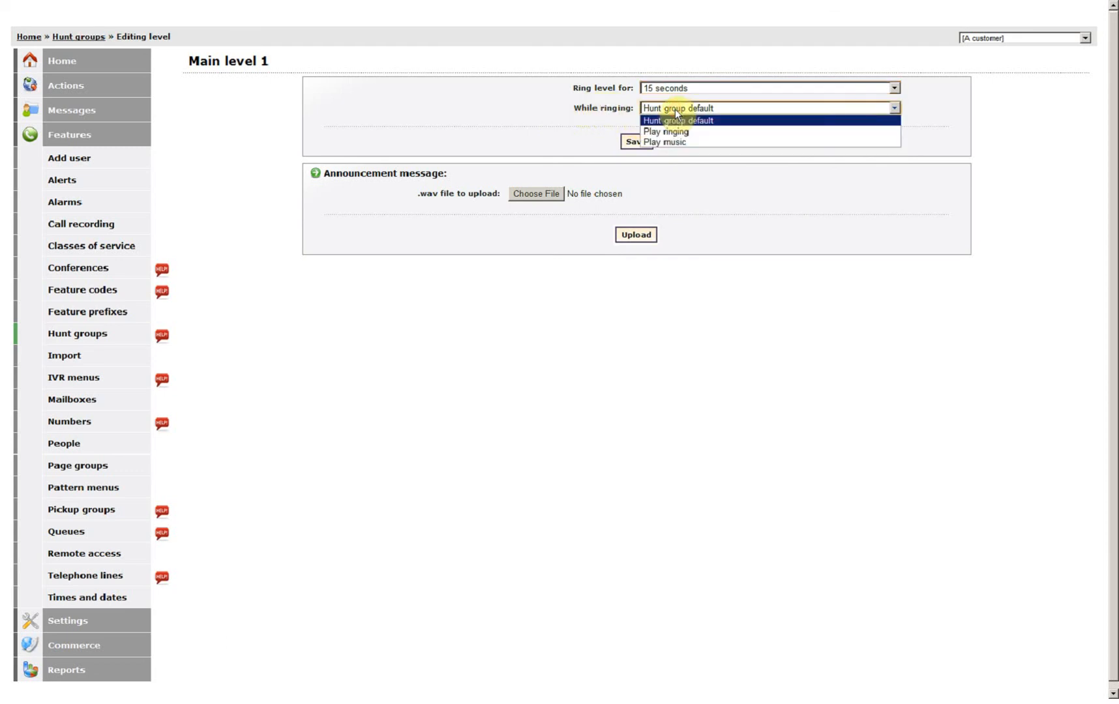
{"action": "left_click", "coordinate": [674, 109]}
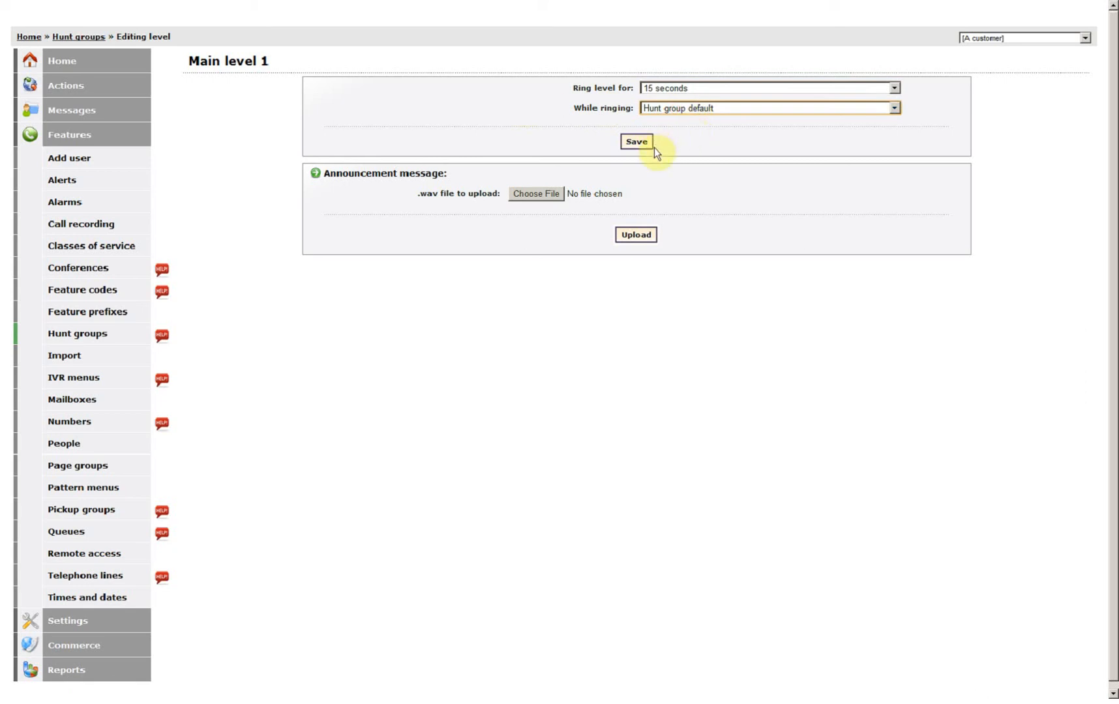
{"action": "left_click", "coordinate": [637, 142]}
{"action": "left_click", "coordinate": [636, 142]}
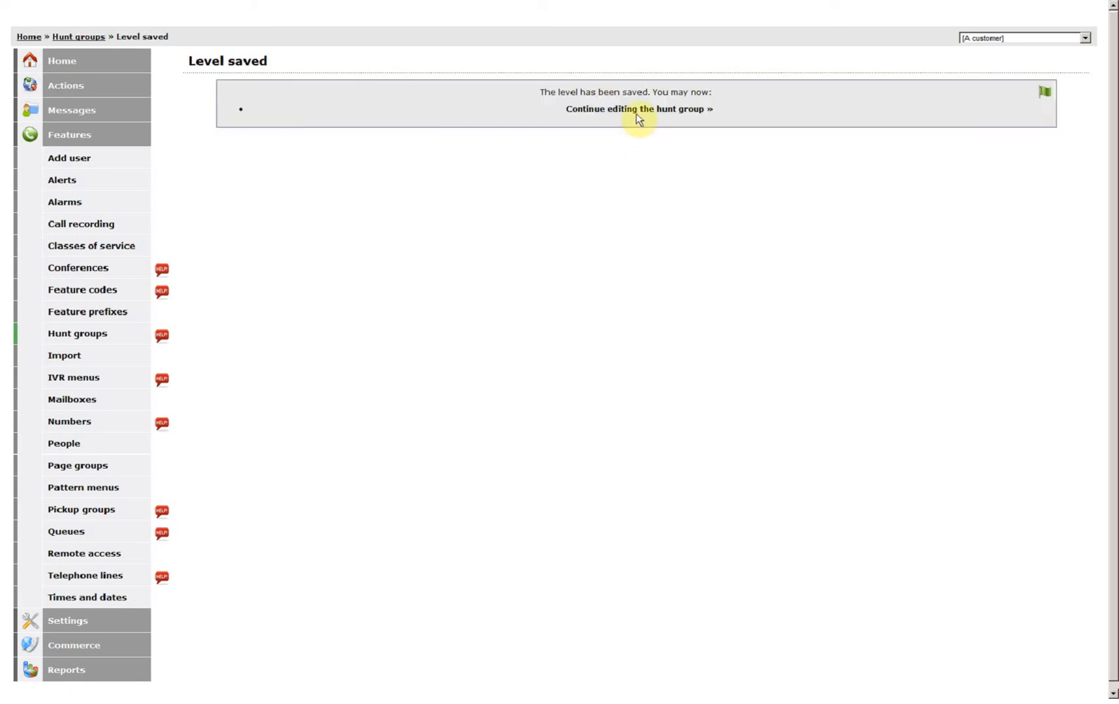
{"action": "left_click", "coordinate": [637, 111]}
Choose External number for unanswered calls and enter the fallback phone number
{"action": "scroll", "coordinate": [421, 256], "scroll_direction": "down", "scroll_amount": 2}
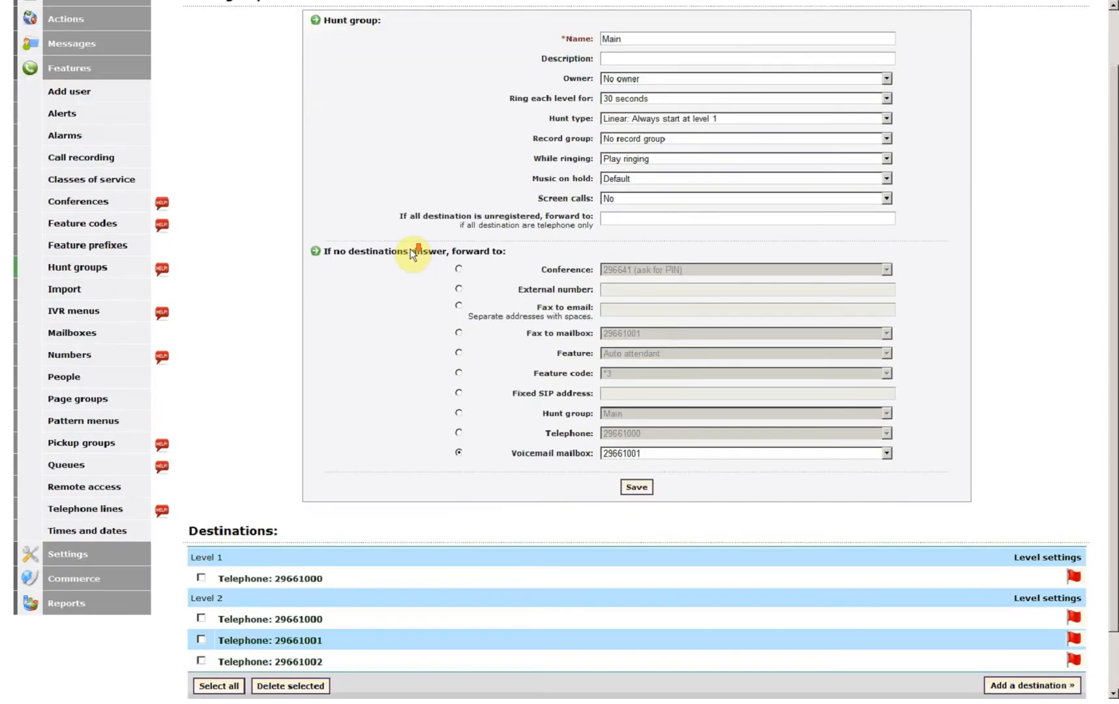
{"action": "scroll", "coordinate": [496, 242], "scroll_direction": "up", "scroll_amount": 1}
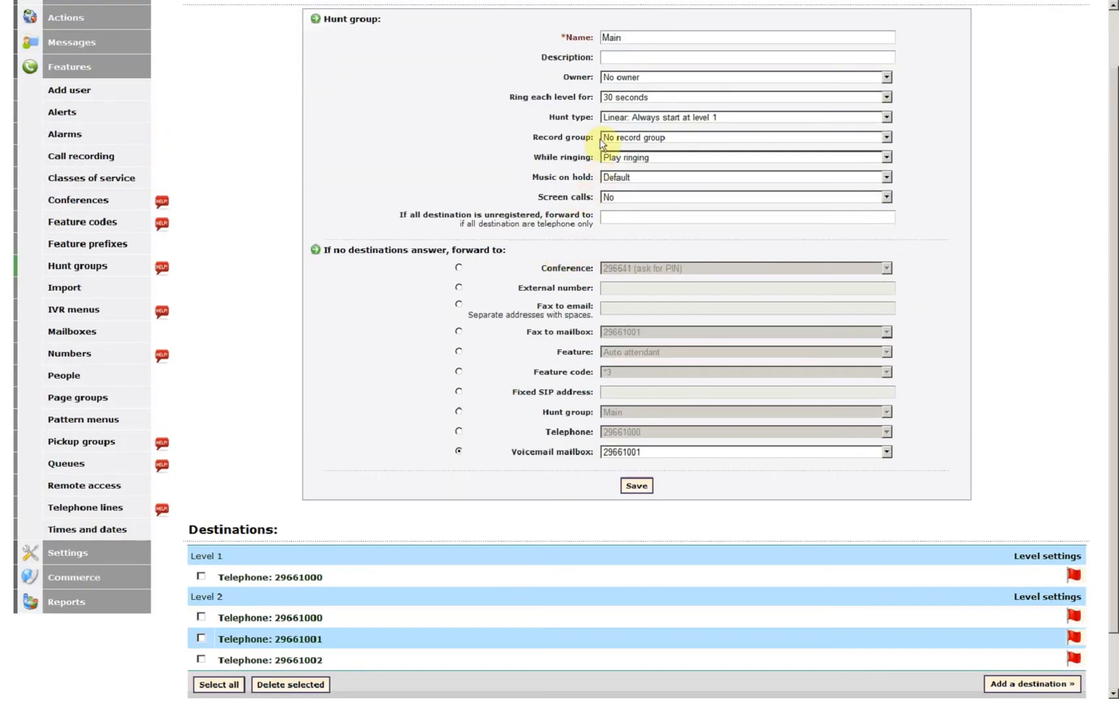
{"action": "scroll", "coordinate": [378, 354], "scroll_direction": "down", "scroll_amount": 1}
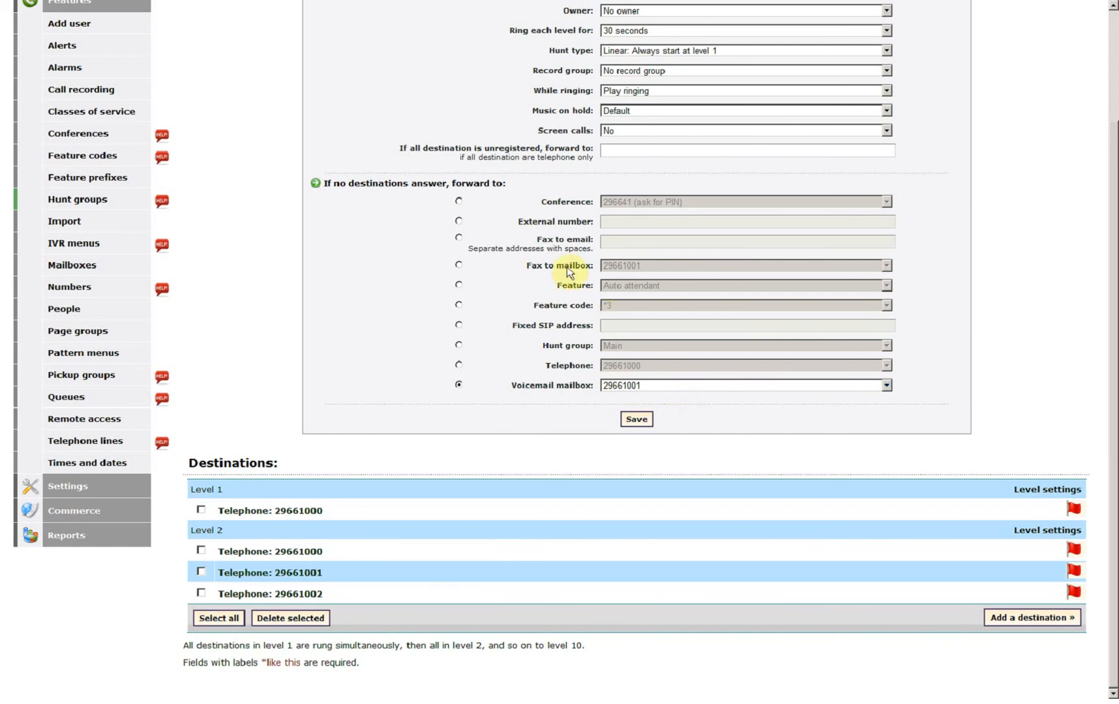
{"action": "left_click", "coordinate": [460, 222]}
{"action": "left_click", "coordinate": [629, 221]}
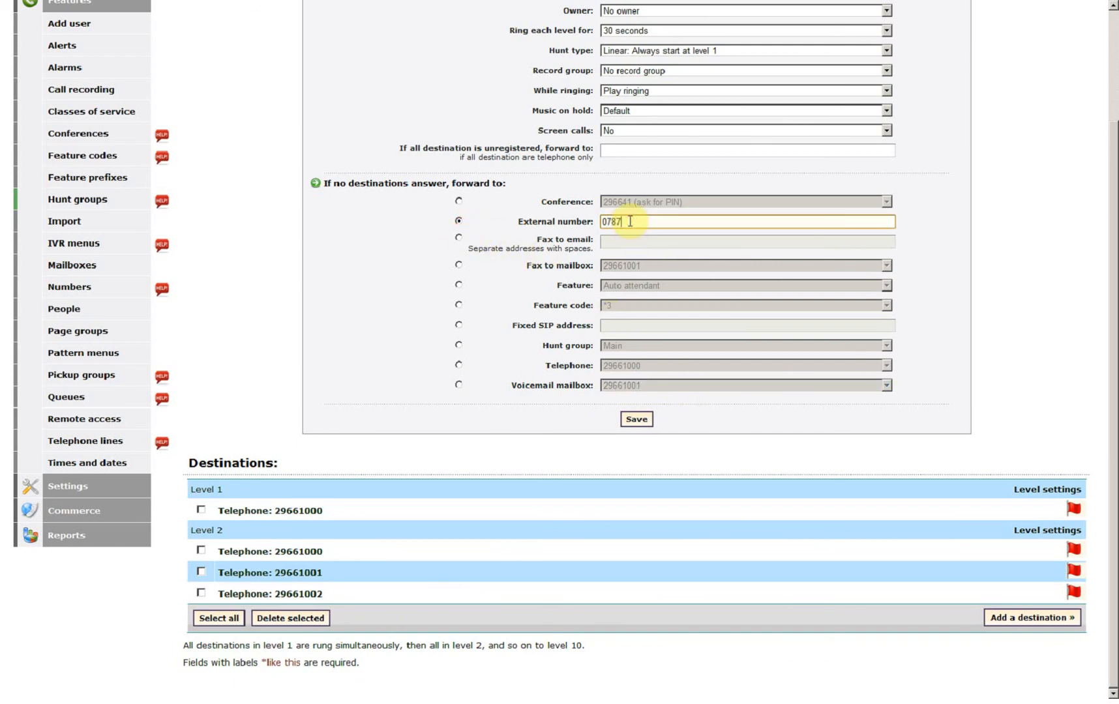
{"action": "left_click", "coordinate": [458, 386]}
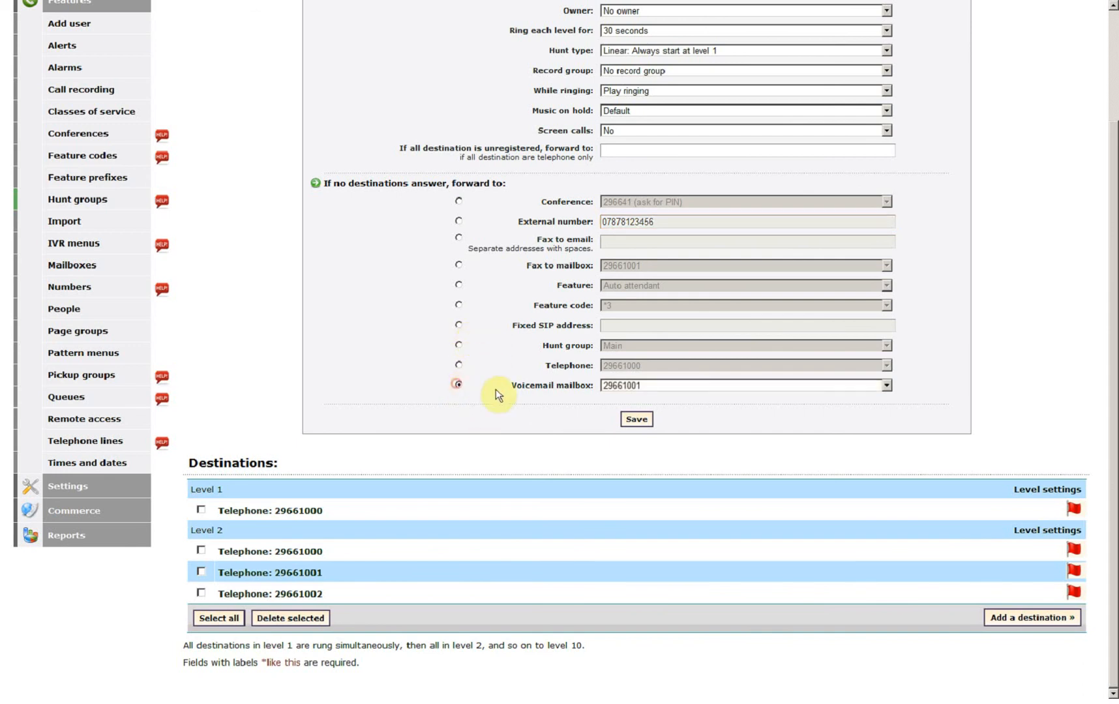
{"action": "left_click", "coordinate": [636, 419]}
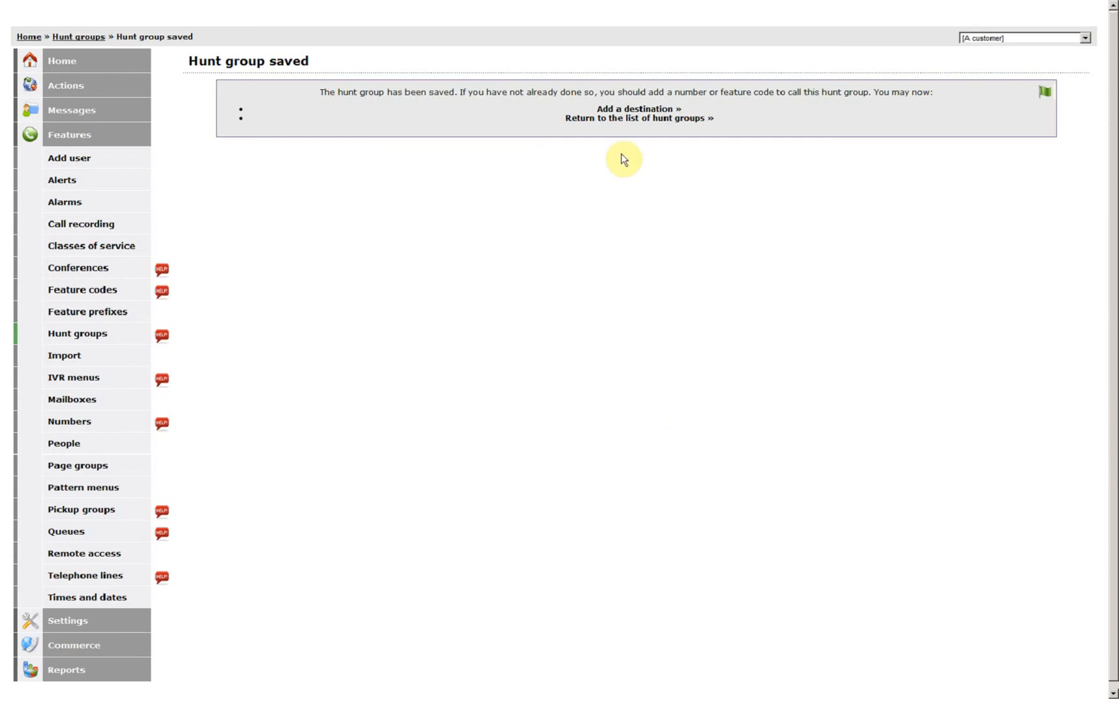
{"action": "left_click", "coordinate": [620, 122]}
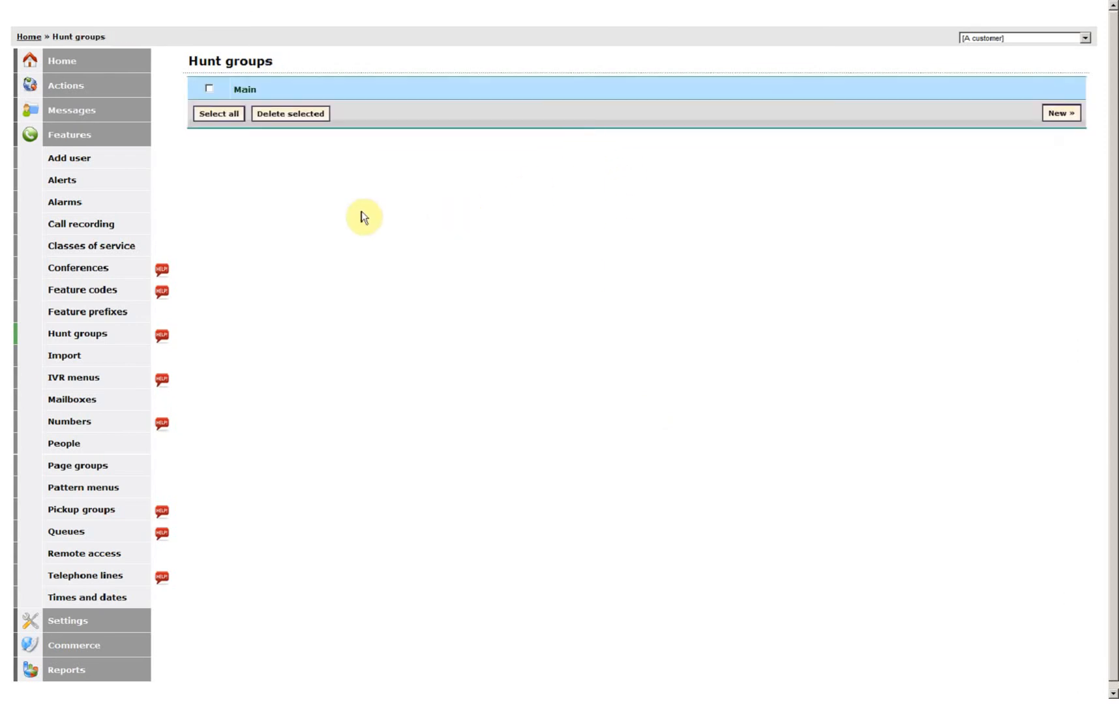